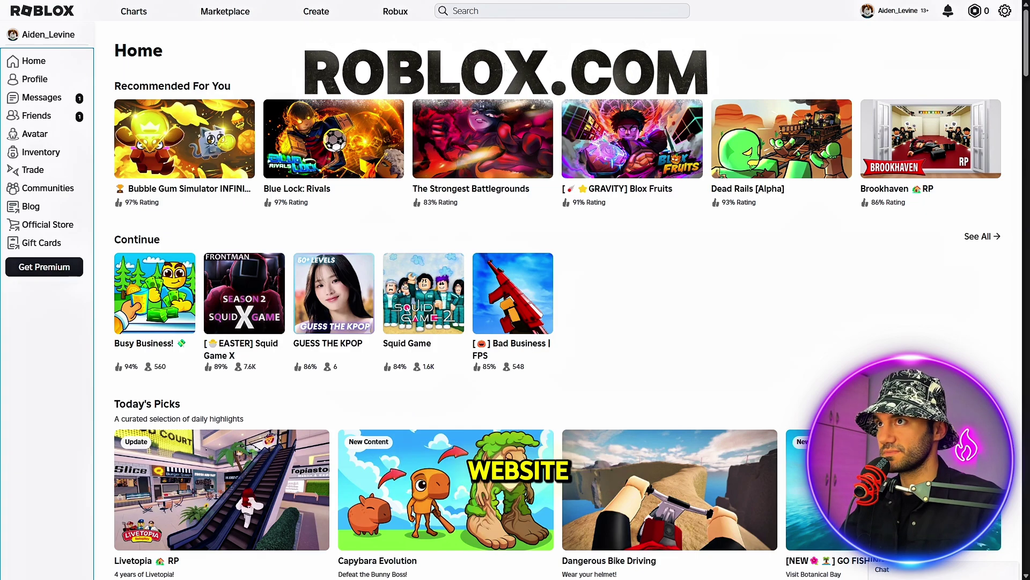
Go to account Settings and show the Privacy & content restrictions section.
click(1005, 17)
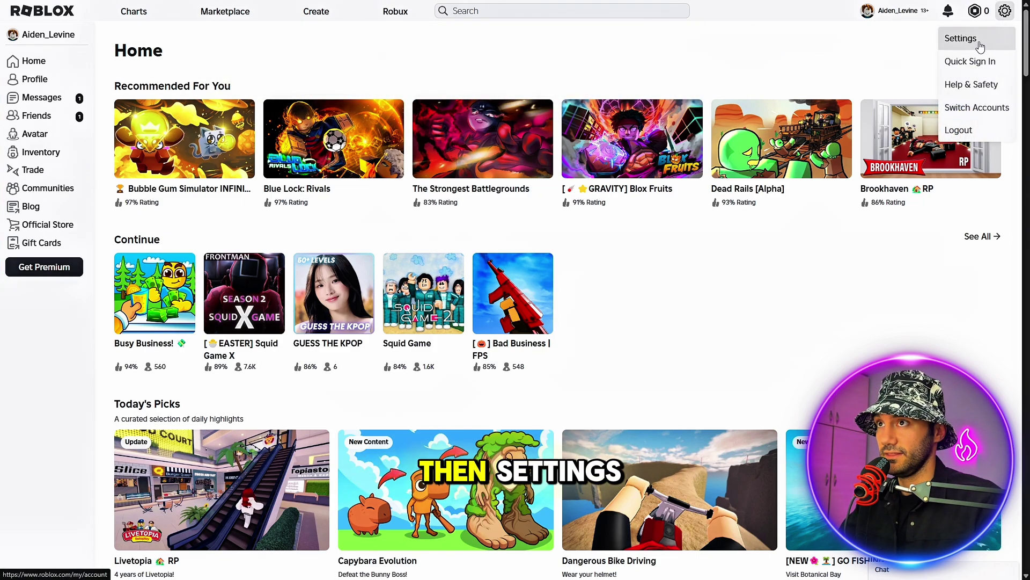
click(961, 39)
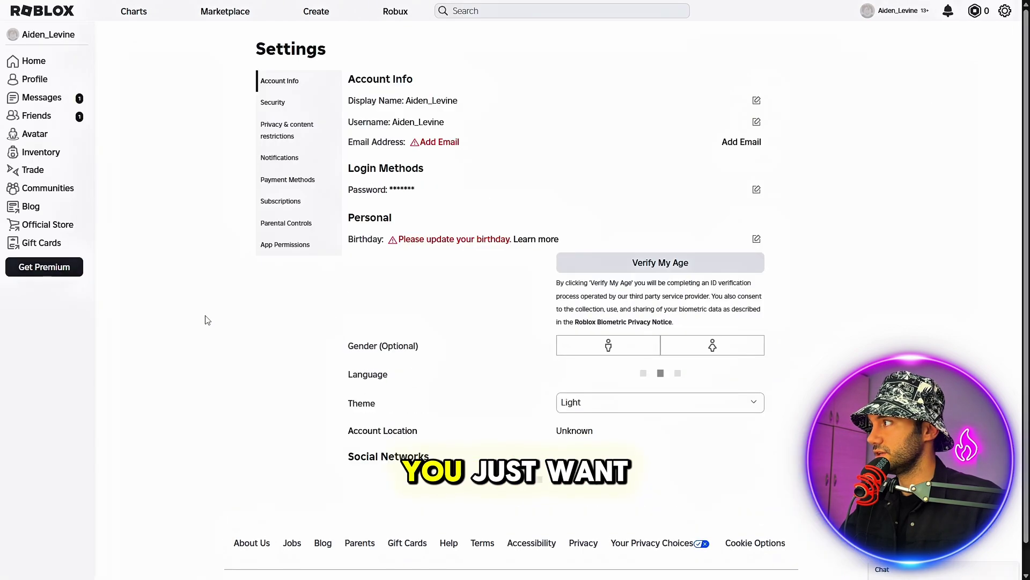
click(287, 135)
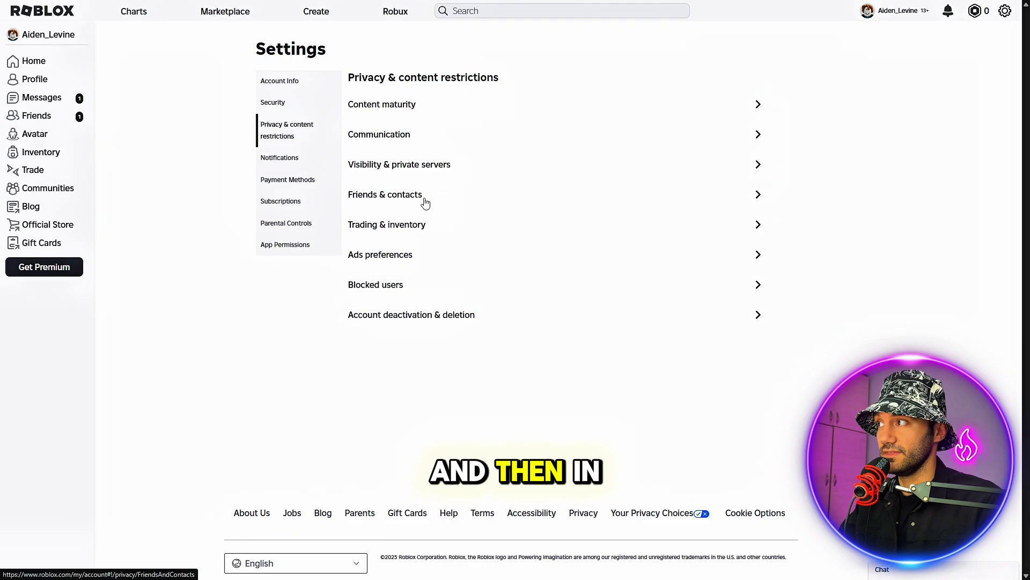
Set who can see your current experience to No one.
click(466, 169)
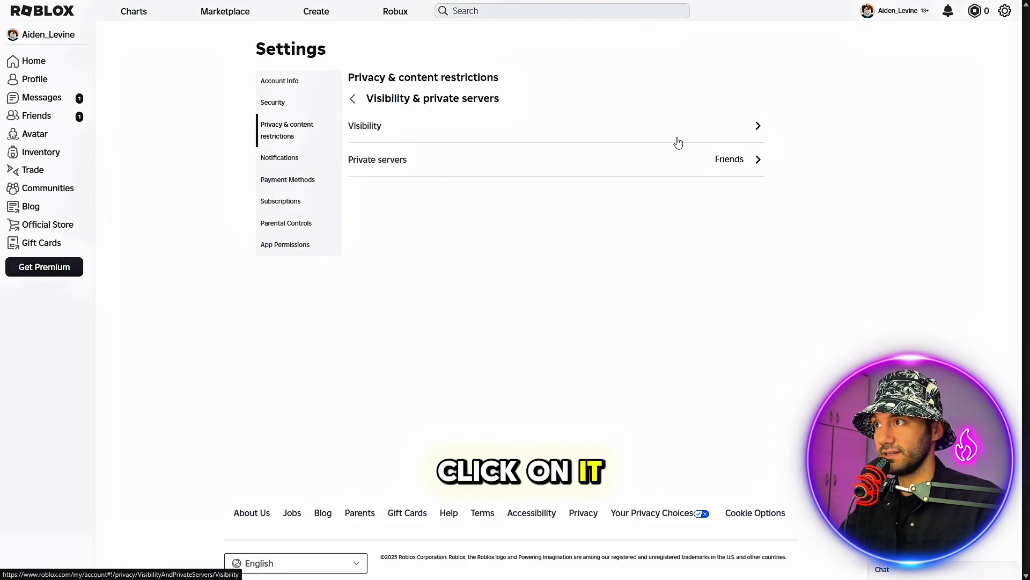
click(429, 133)
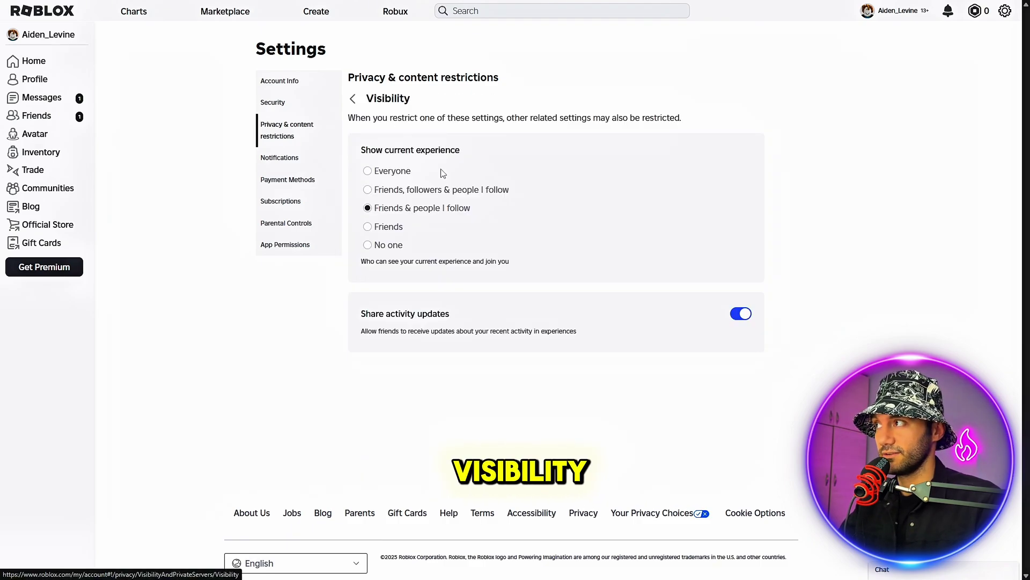
click(500, 154)
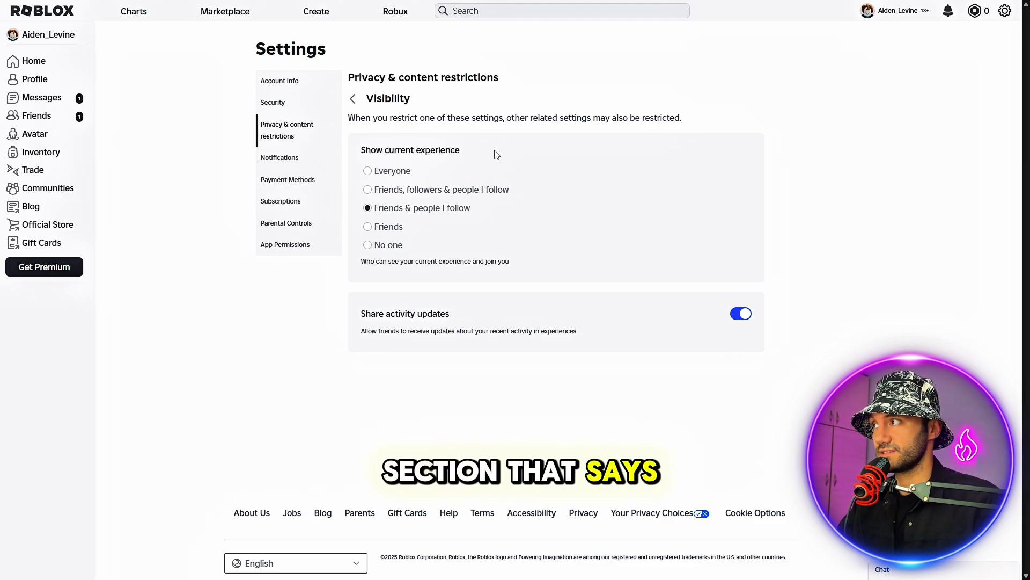
drag(496, 154, 364, 146)
click(369, 245)
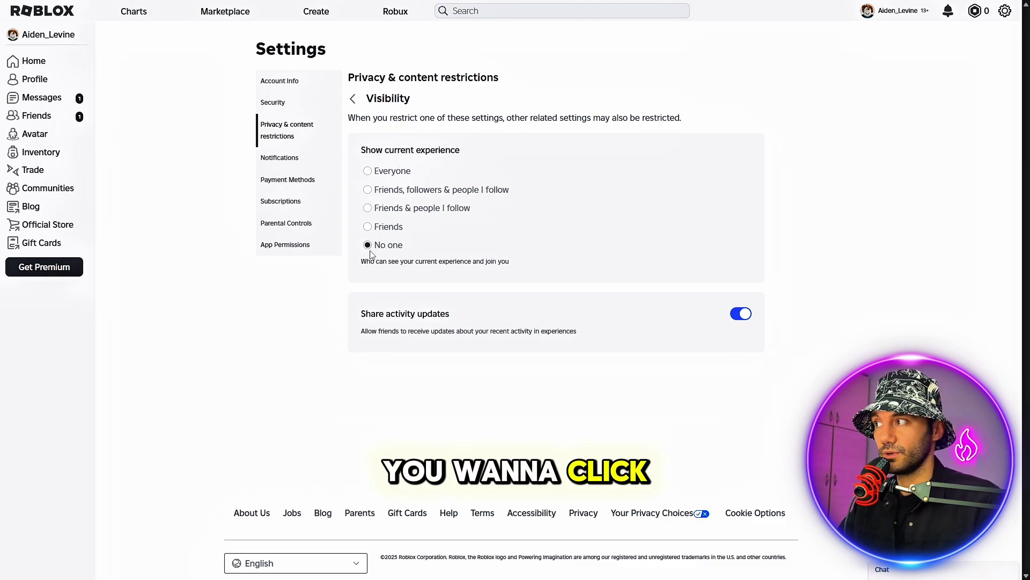
click(353, 99)
Set who can add you to private servers to No one.
click(382, 165)
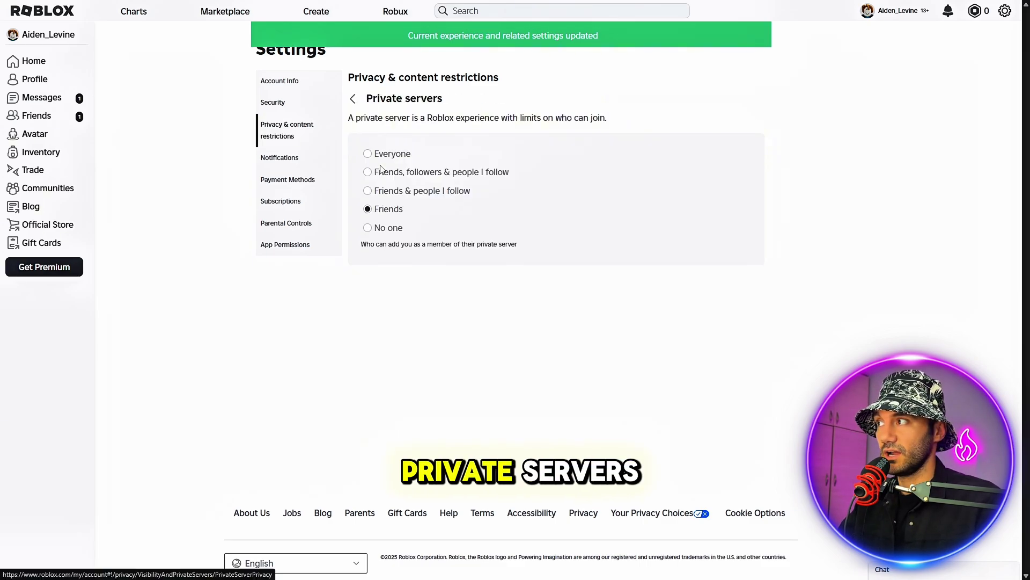
click(368, 228)
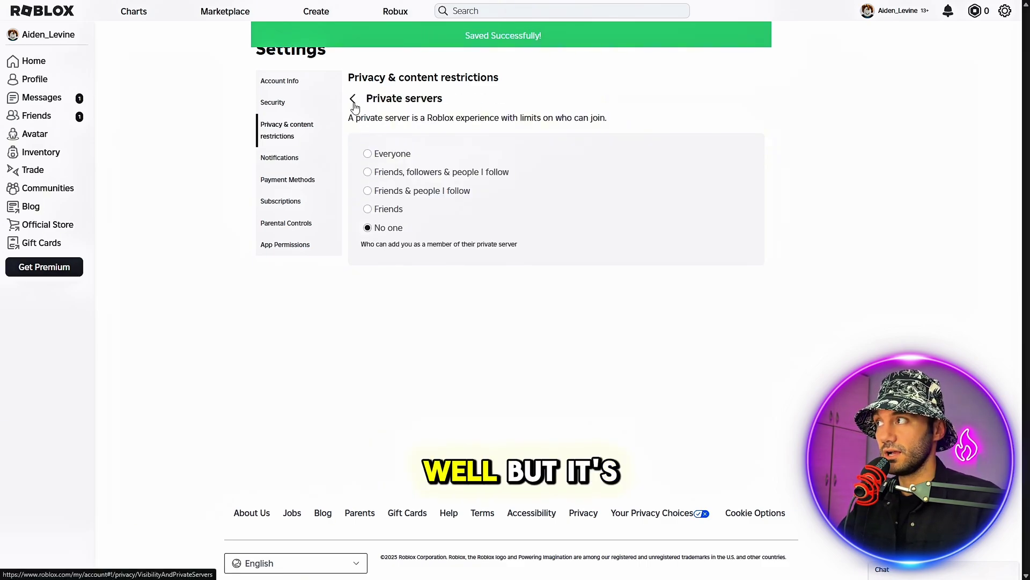
click(355, 108)
Go from the privacy list to Communication's Experience chat setting.
click(356, 108)
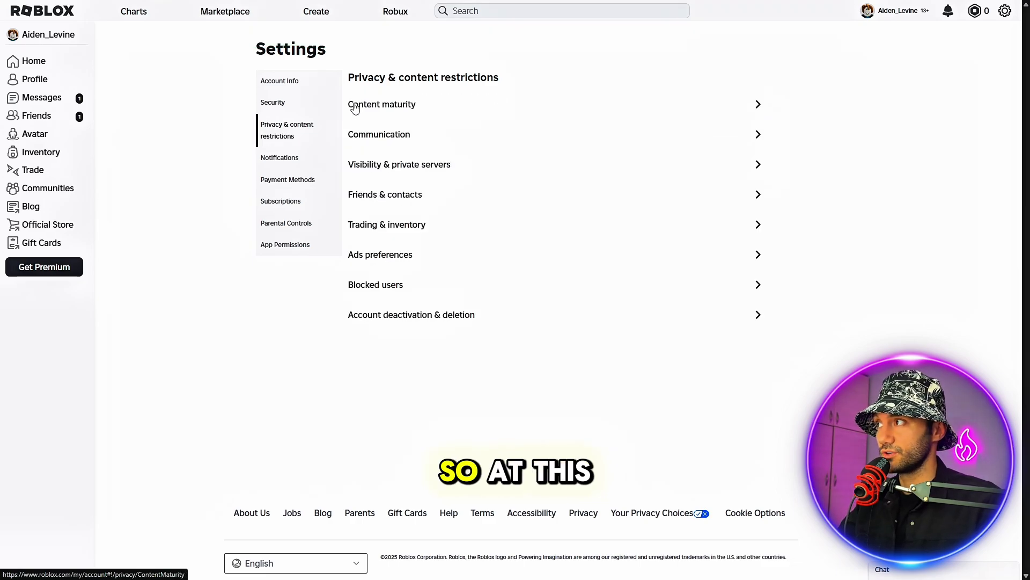
click(435, 143)
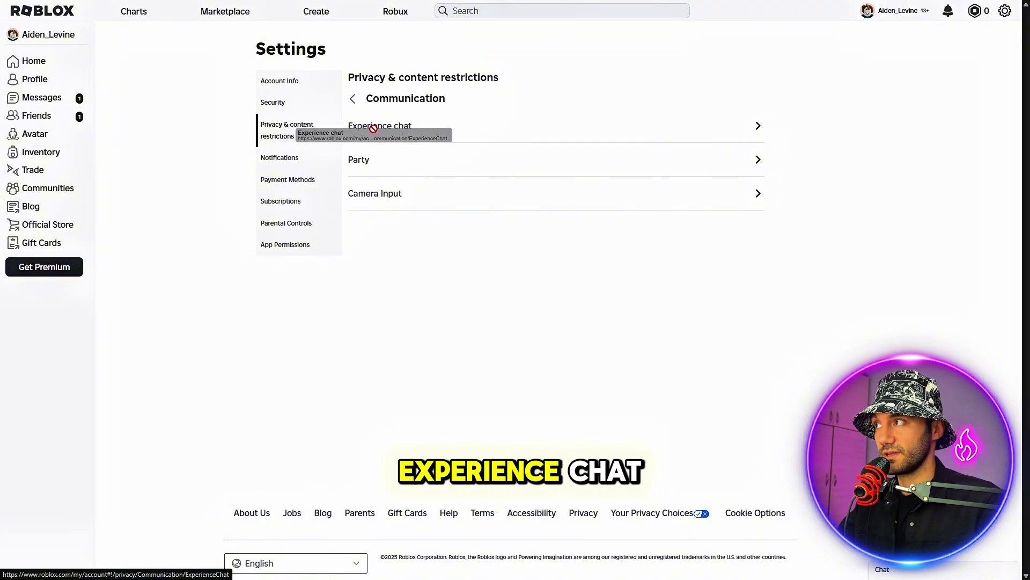
click(453, 131)
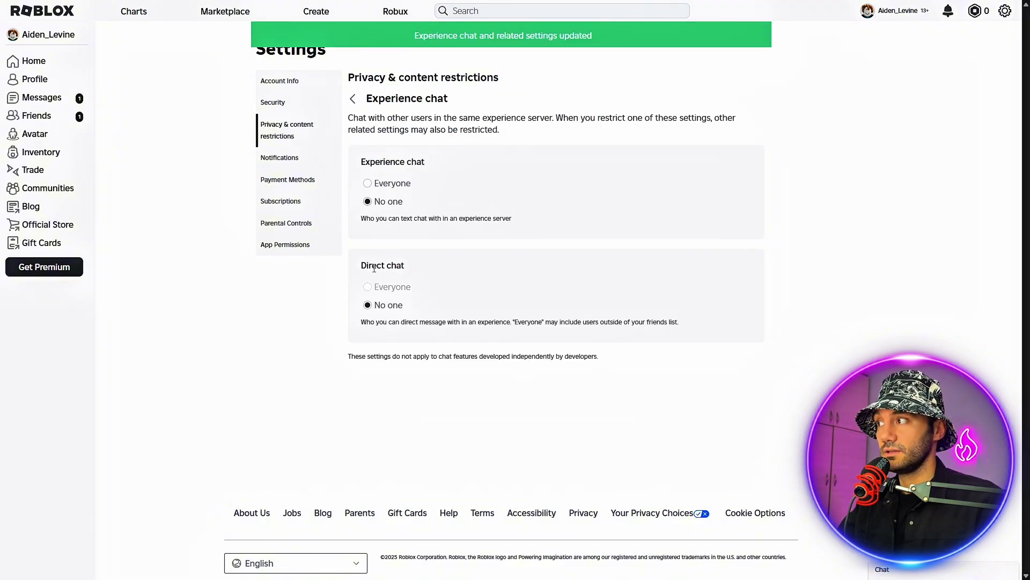
Set Party and Group Party to No one, then view the Camera Input setting.
click(356, 99)
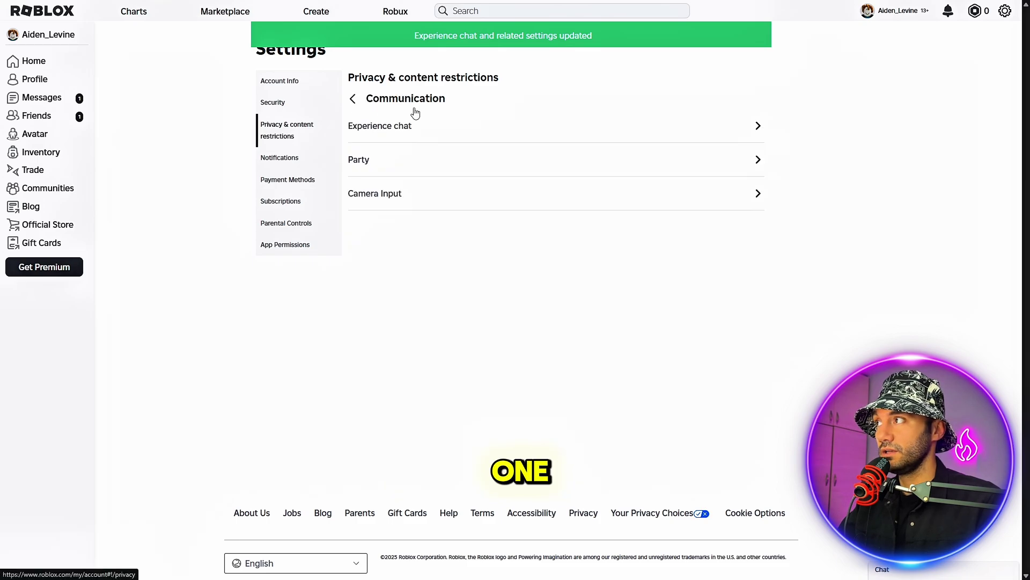
click(382, 167)
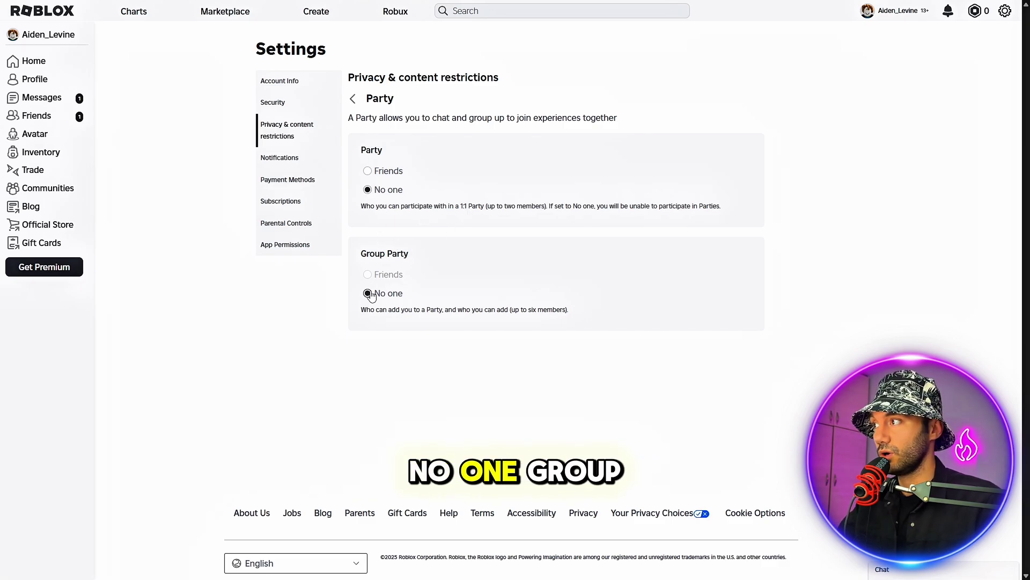
click(352, 98)
click(384, 196)
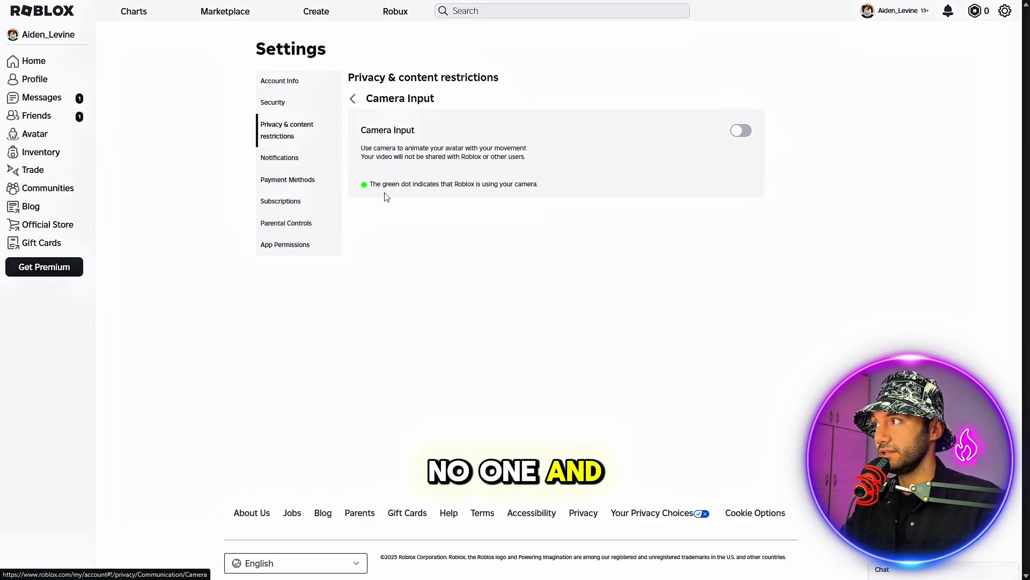